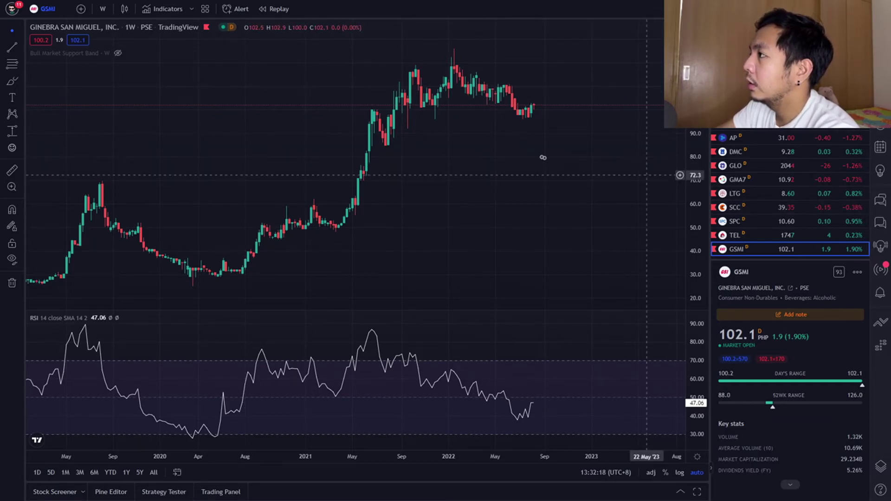
View the San Miguel Corporation (SMC) chart from the PSE, and return to the GSMI chart from the watchlist.
{"action": "scroll", "coordinate": [521, 106], "scroll_direction": "up", "scroll_amount": 2}
{"action": "left_click", "coordinate": [60, 12]}
{"action": "type", "text": "SMC"}
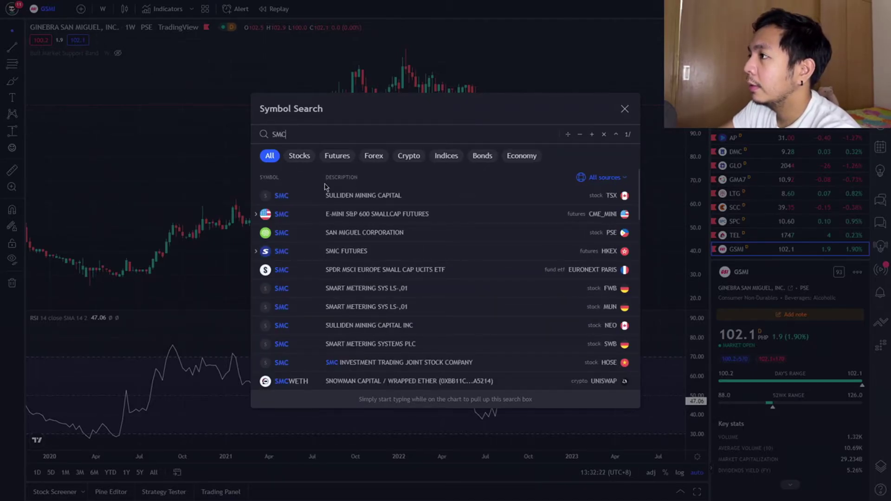
{"action": "left_click", "coordinate": [336, 233]}
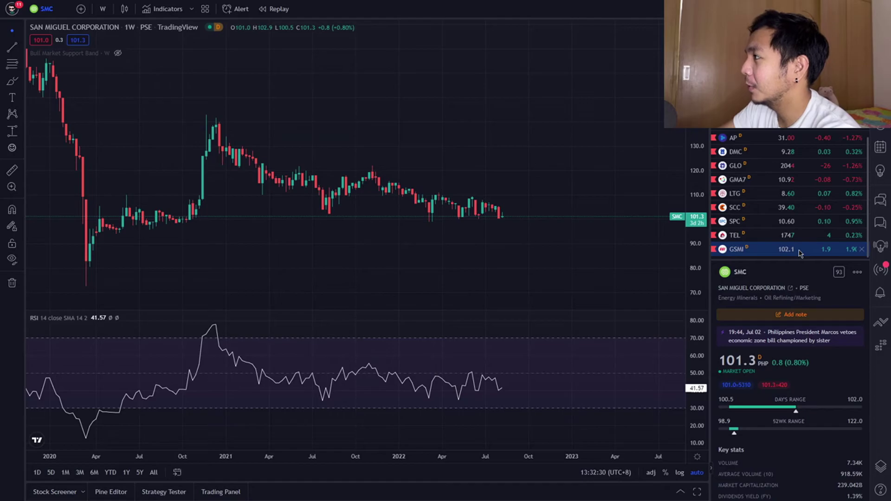
{"action": "left_click", "coordinate": [798, 251]}
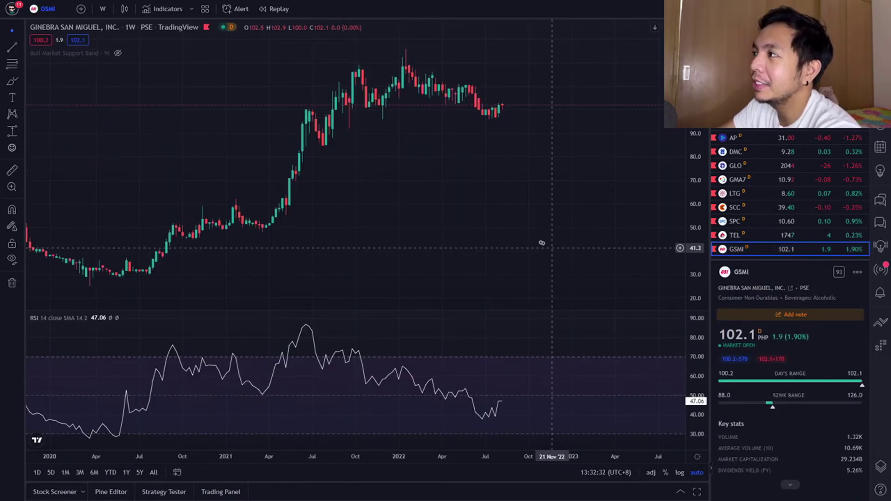
{"action": "scroll", "coordinate": [553, 248], "scroll_direction": "down", "scroll_amount": 1}
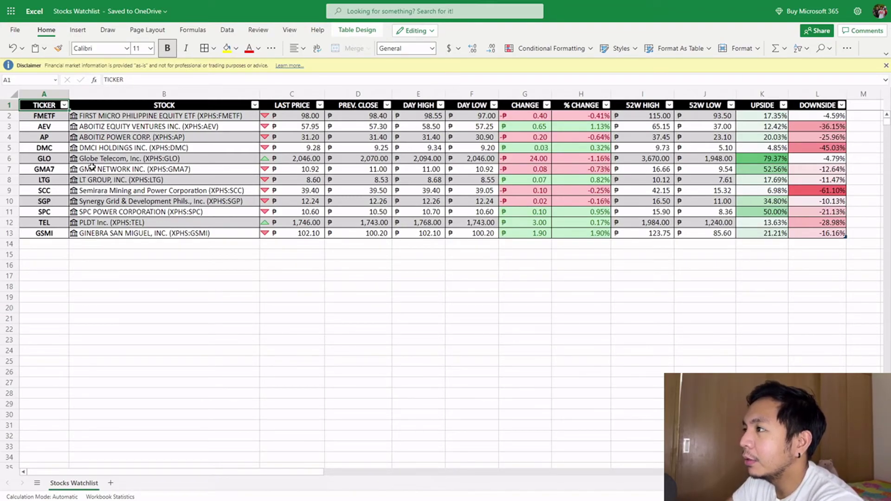
Look over the Stocks Watchlist workbook in Excel, highlighting all stock rows from the TICKER through the DOWNSIDE column.
{"action": "left_click", "coordinate": [163, 159]}
{"action": "left_click", "coordinate": [209, 273]}
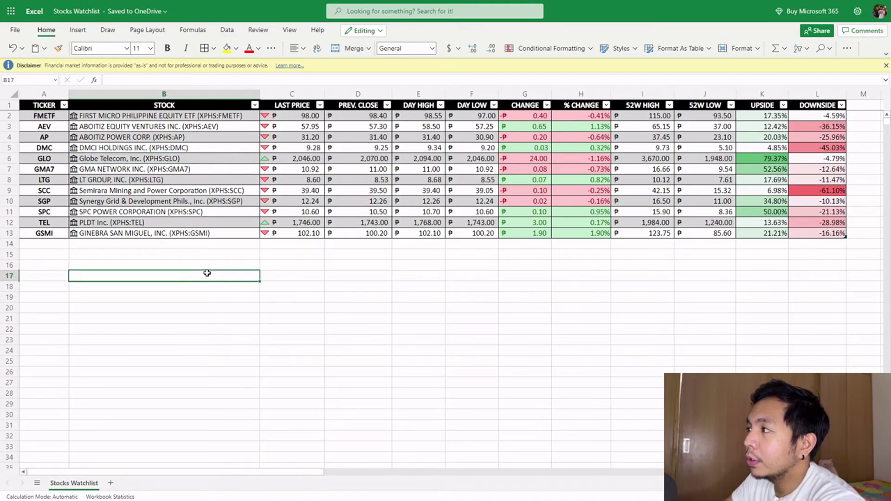
{"action": "left_click", "coordinate": [207, 253]}
{"action": "left_click", "coordinate": [281, 253]}
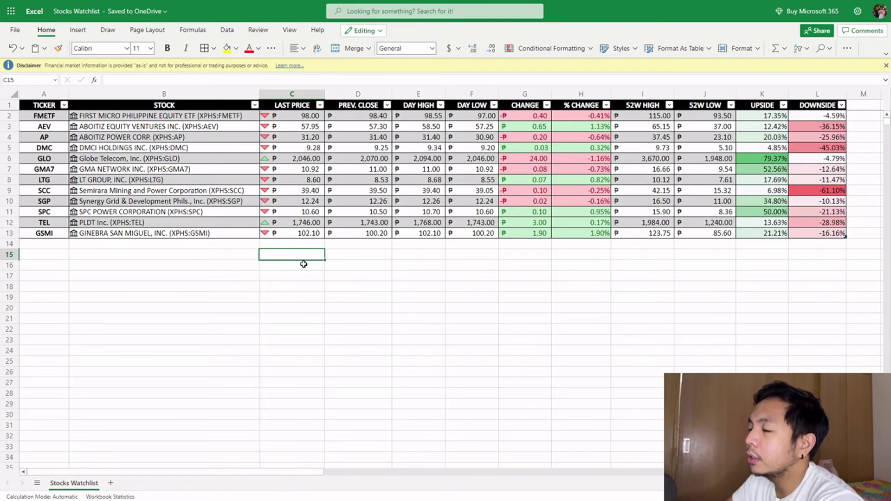
{"action": "left_click", "coordinate": [345, 254]}
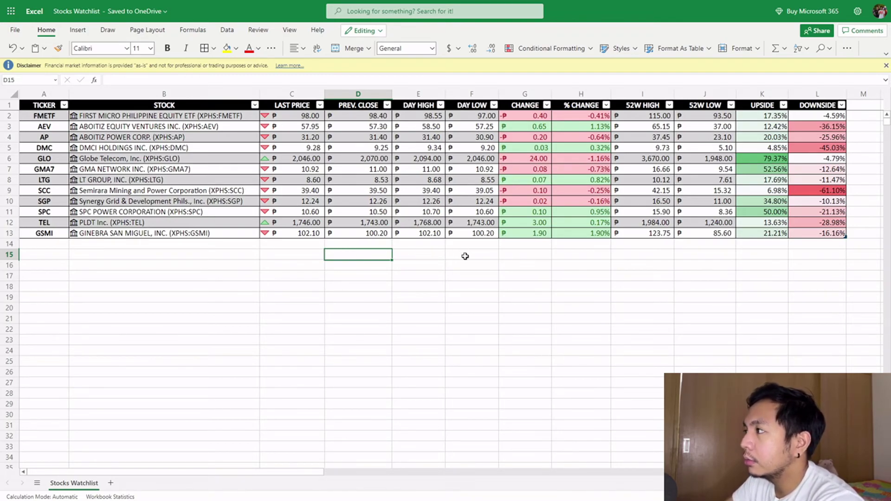
{"action": "left_click_drag", "start_coordinate": [817, 233], "coordinate": [44, 116]}
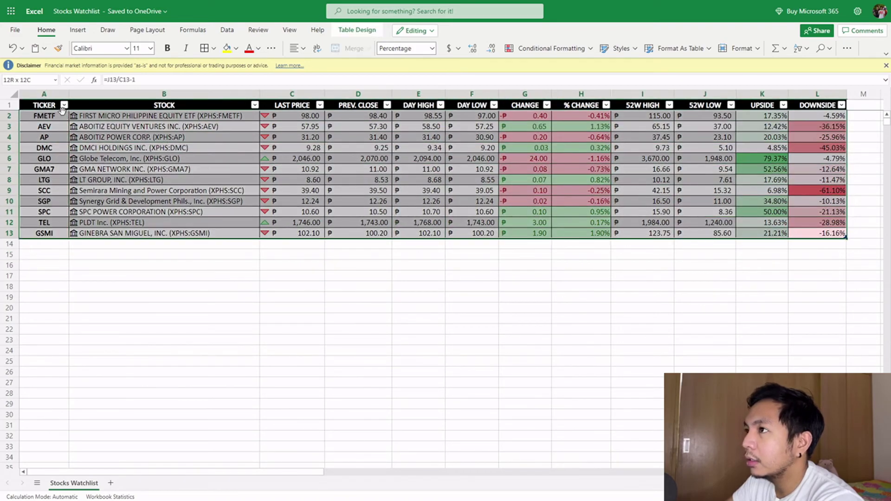
{"action": "left_click", "coordinate": [127, 250]}
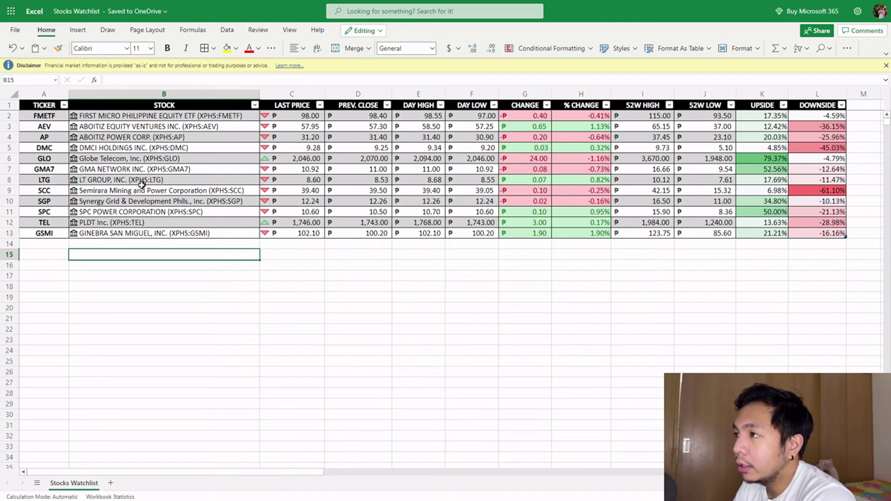
{"action": "left_click", "coordinate": [41, 103]}
{"action": "left_click", "coordinate": [41, 107]}
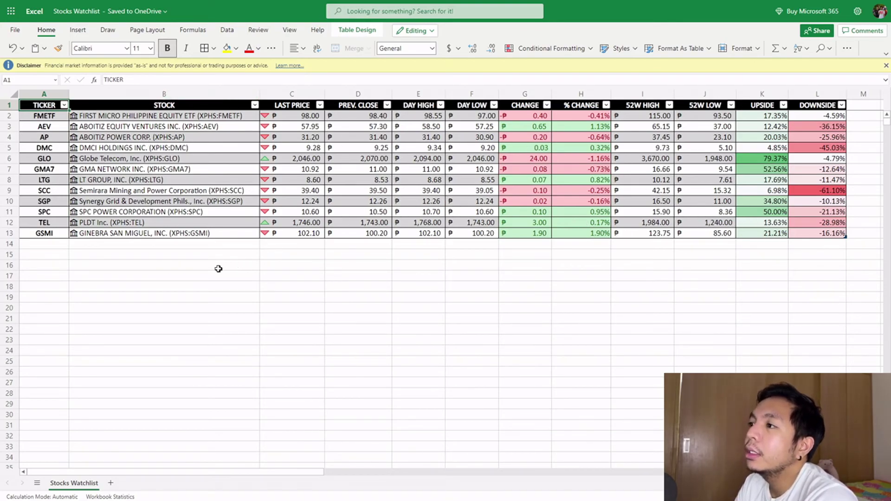
{"action": "left_click", "coordinate": [190, 253]}
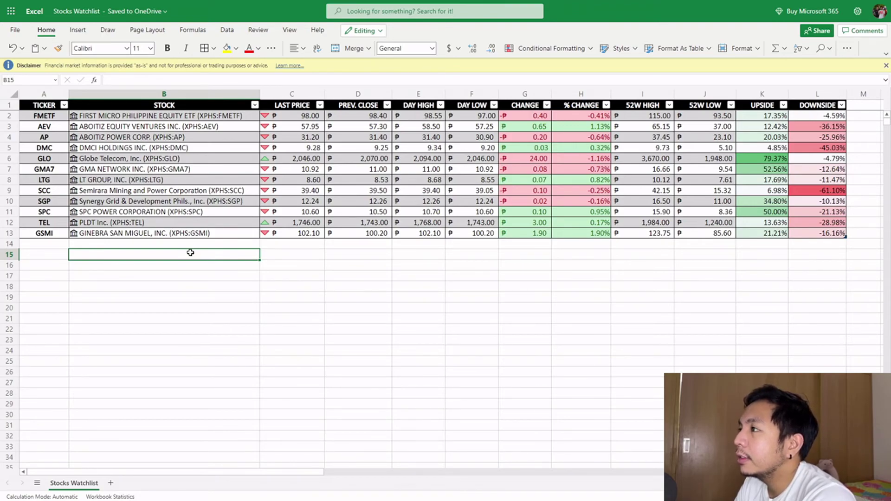
{"action": "left_click", "coordinate": [698, 254]}
{"action": "left_click", "coordinate": [135, 254]}
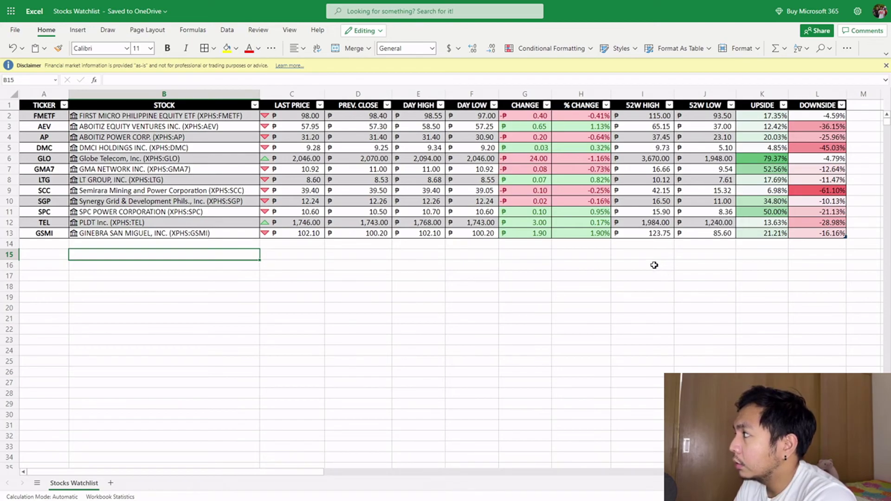
{"action": "left_click", "coordinate": [56, 257]}
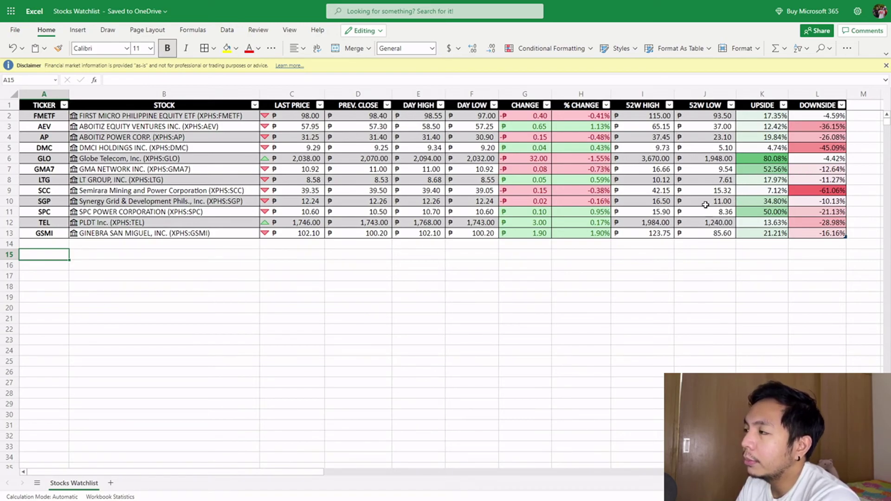
{"action": "left_click", "coordinate": [106, 259]}
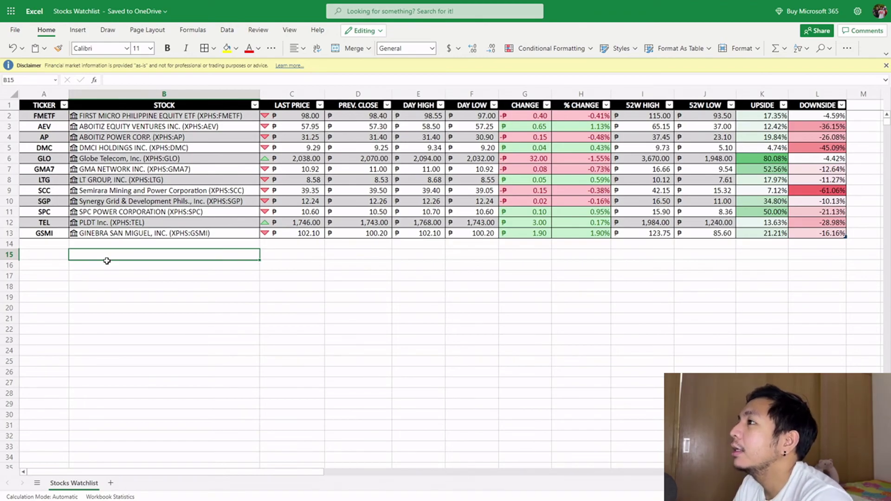
{"action": "left_click", "coordinate": [62, 129]}
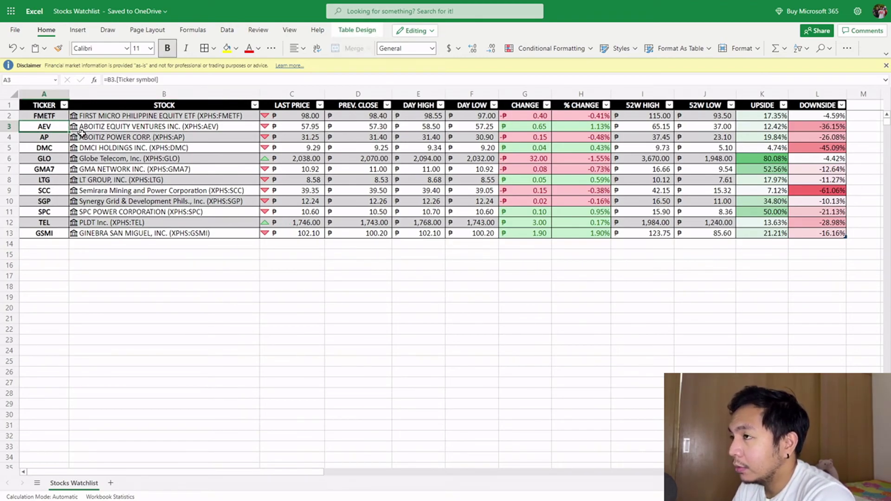
Go through the column headings from TICKER to 52W LOW, and highlight the stock data in A3:J13 beneath them.
{"action": "left_click", "coordinate": [41, 107]}
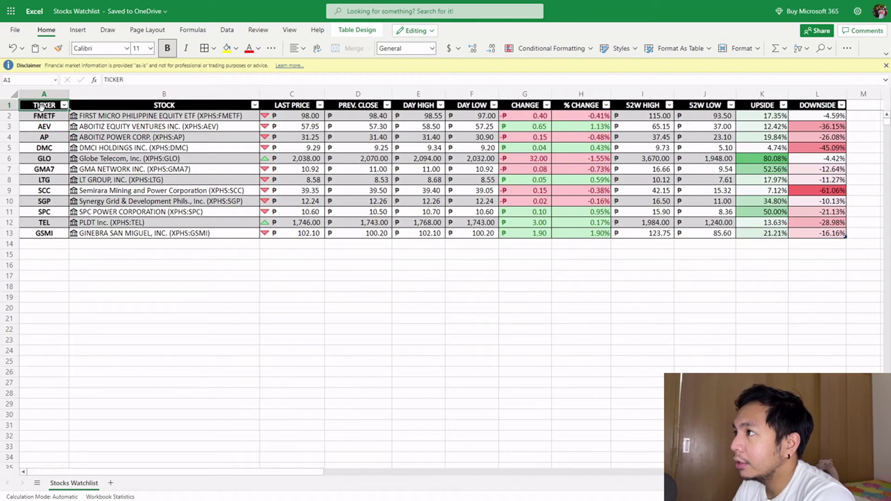
{"action": "key", "text": "Right"}
{"action": "key", "text": "Right"}
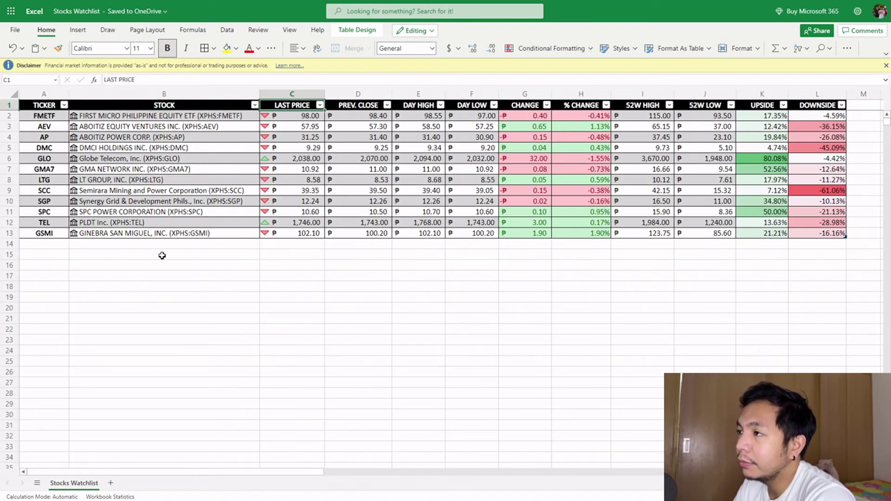
{"action": "key", "text": "Right"}
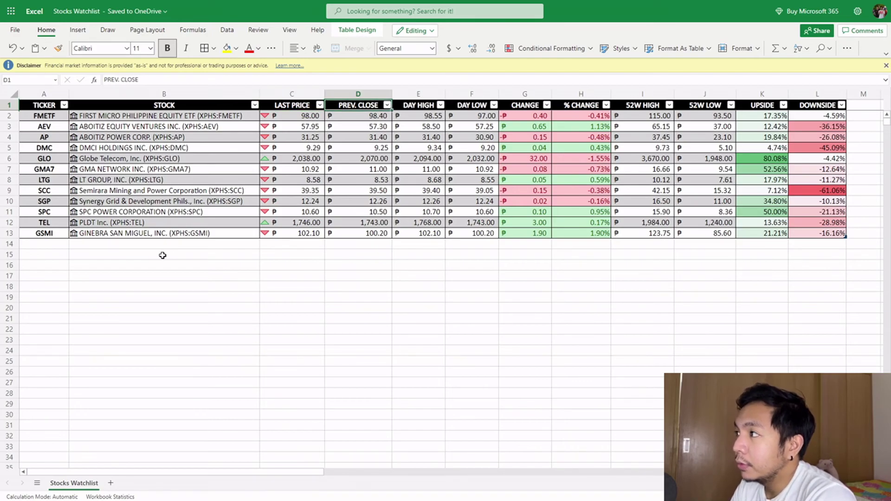
{"action": "key", "text": "Right"}
{"action": "key", "text": "Right"}
{"action": "key", "text": "Right"}
{"action": "key", "text": "Right"}
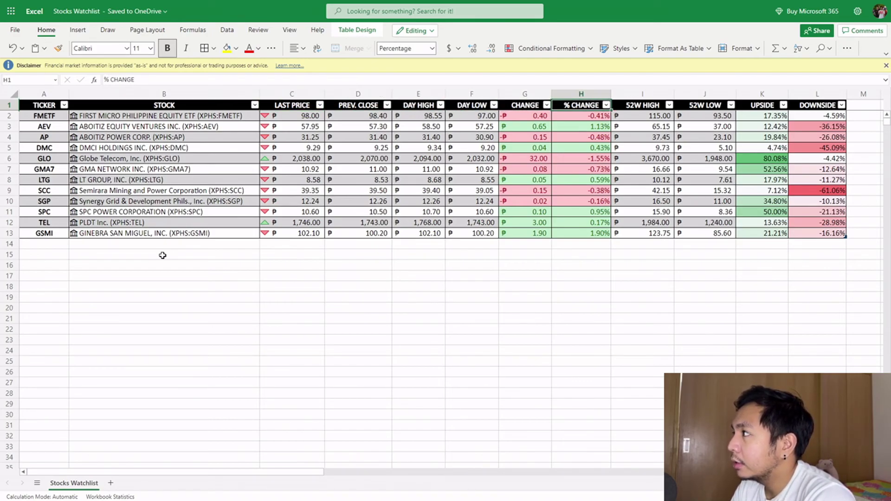
{"action": "key", "text": "Right"}
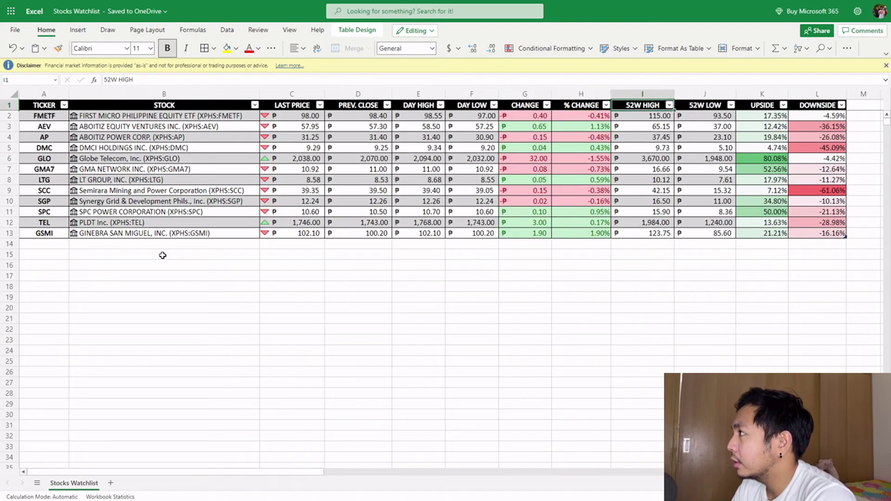
{"action": "key", "text": "Right"}
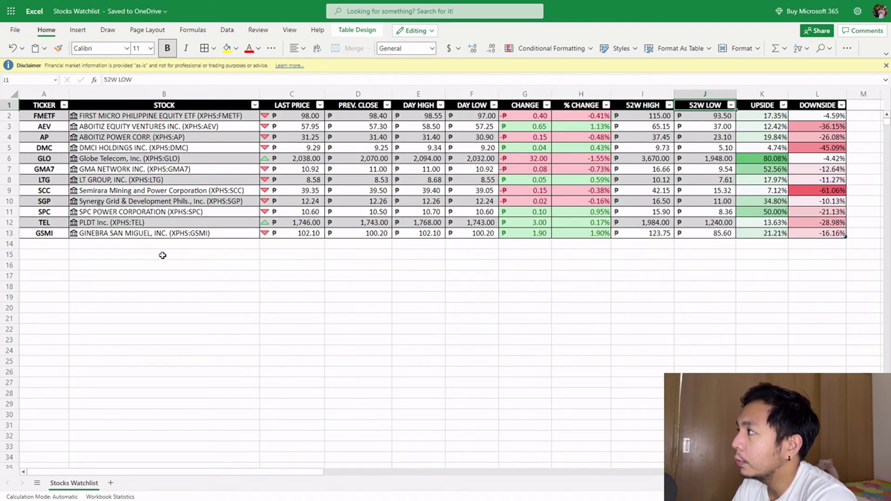
{"action": "left_click_drag", "start_coordinate": [706, 234], "coordinate": [27, 126]}
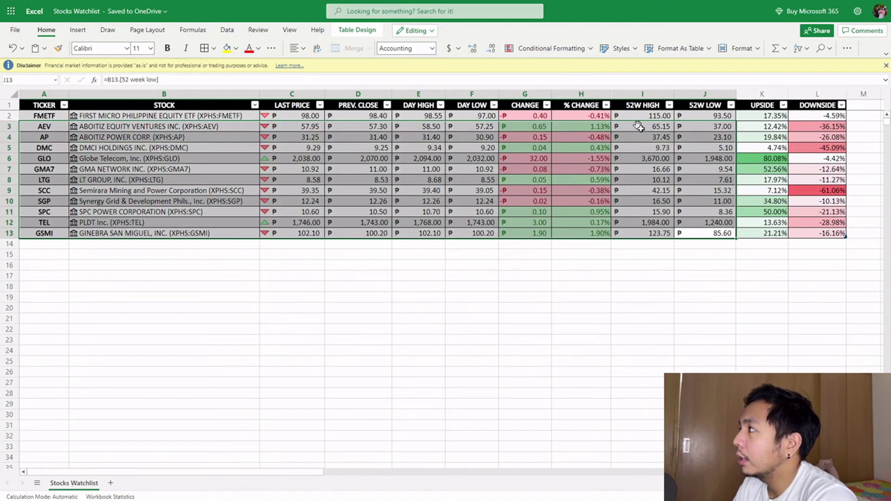
{"action": "left_click", "coordinate": [744, 265]}
Examine the UPSIDE and DOWNSIDE columns in relation to the 52-week high and low, including the two values for GLO.
{"action": "left_click", "coordinate": [762, 105]}
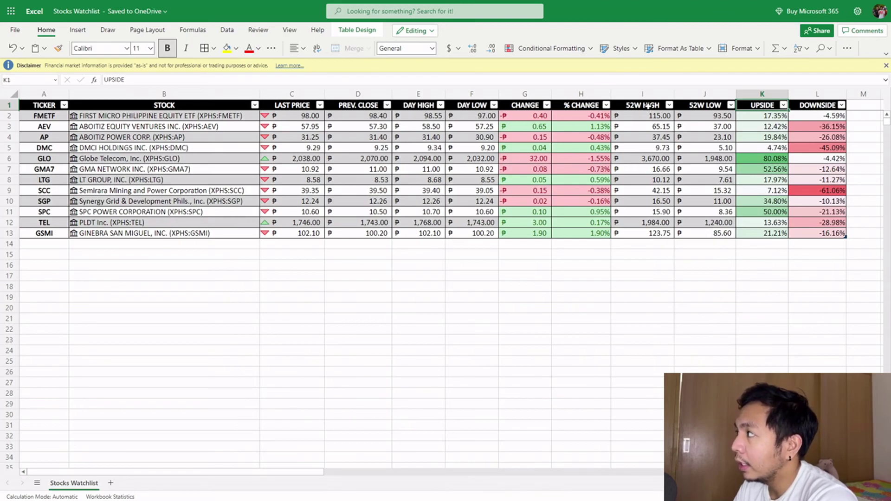
{"action": "left_click", "coordinate": [813, 108]}
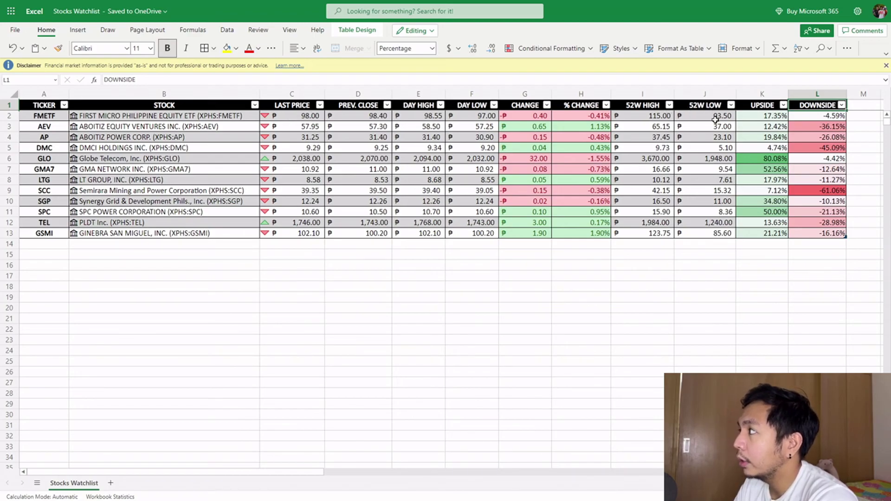
{"action": "left_click_drag", "start_coordinate": [769, 116], "coordinate": [815, 232]}
{"action": "left_click", "coordinate": [813, 285]}
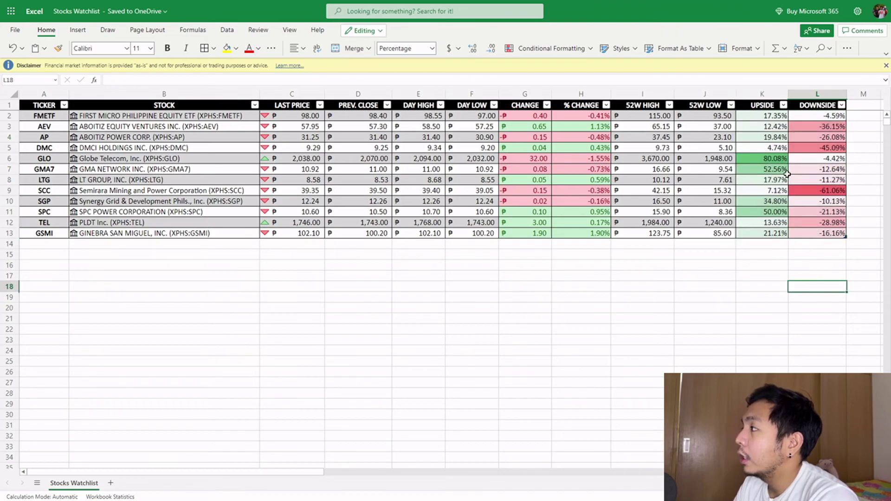
{"action": "left_click", "coordinate": [779, 160]}
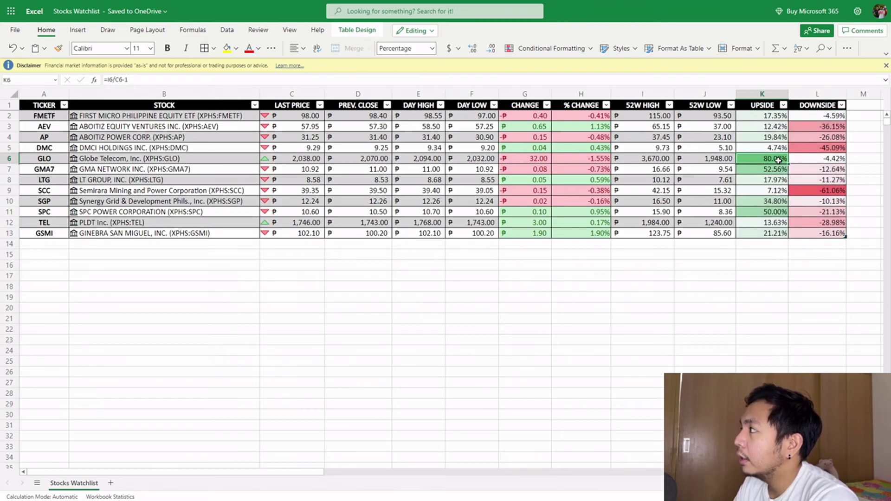
{"action": "left_click", "coordinate": [841, 162]}
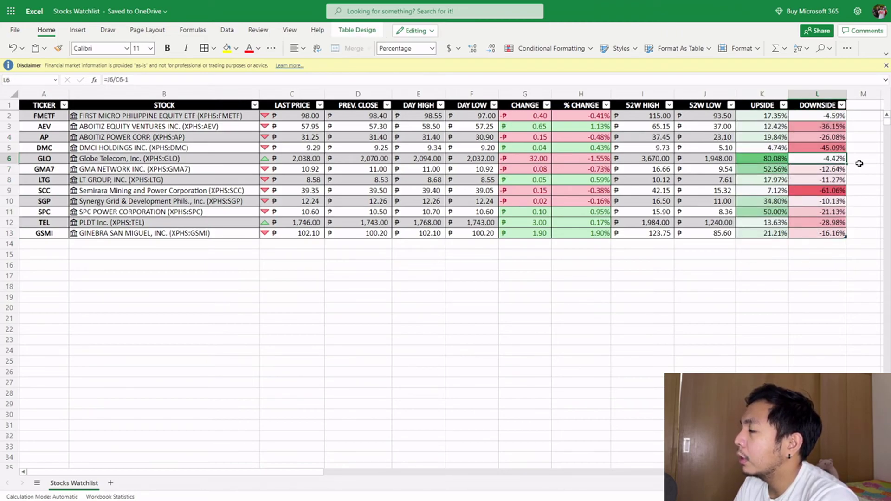
Examine the SCC row from LAST PRICE through the 52-week figures to its UPSIDE and DOWNSIDE values.
{"action": "left_click", "coordinate": [818, 194]}
{"action": "key", "text": "Left"}
{"action": "key", "text": "Left"}
{"action": "key", "text": "Left"}
{"action": "key", "text": "Left"}
{"action": "key", "text": "Left"}
{"action": "key", "text": "Left"}
{"action": "key", "text": "Left"}
{"action": "key", "text": "Left"}
{"action": "key", "text": "Left"}
{"action": "key", "text": "Left"}
{"action": "key", "text": "Left"}
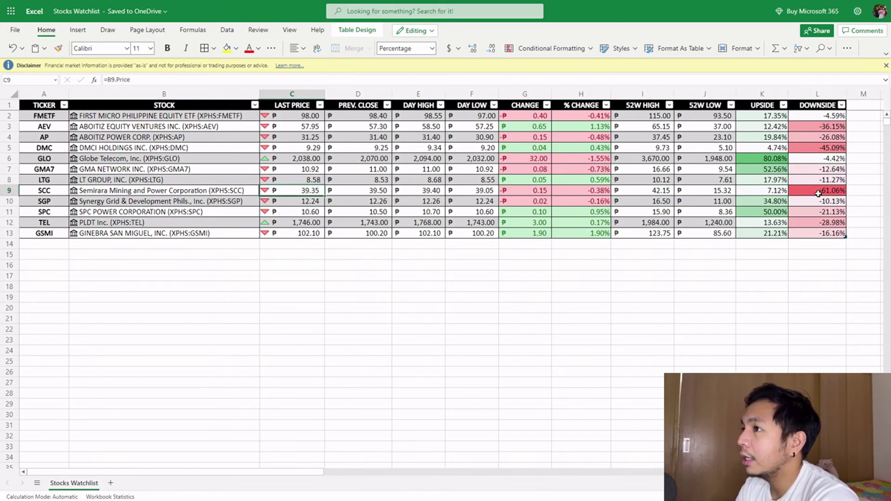
{"action": "key", "text": "Right"}
{"action": "key", "text": "Right"}
{"action": "key", "text": "Right"}
{"action": "key", "text": "Right"}
{"action": "key", "text": "Right"}
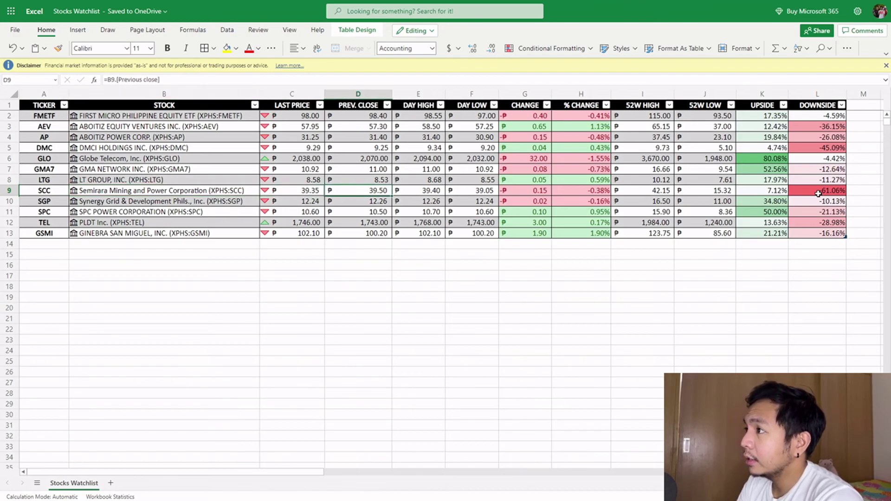
{"action": "key", "text": "Right"}
{"action": "key", "text": "Right"}
{"action": "key", "text": "Right"}
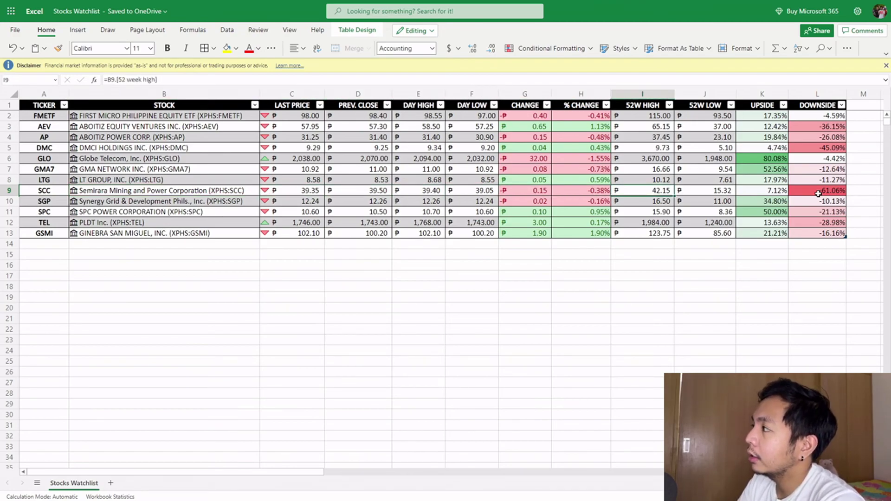
{"action": "key", "text": "Right"}
{"action": "key", "text": "Right"}
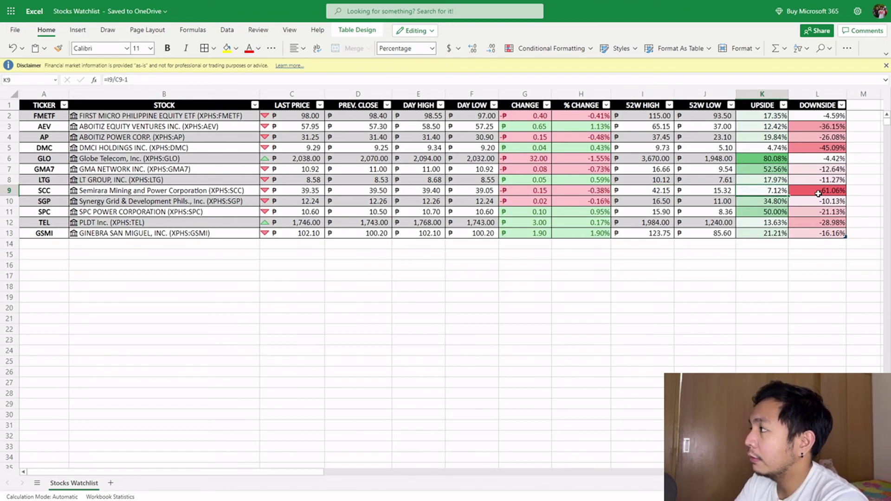
{"action": "key", "text": "Right"}
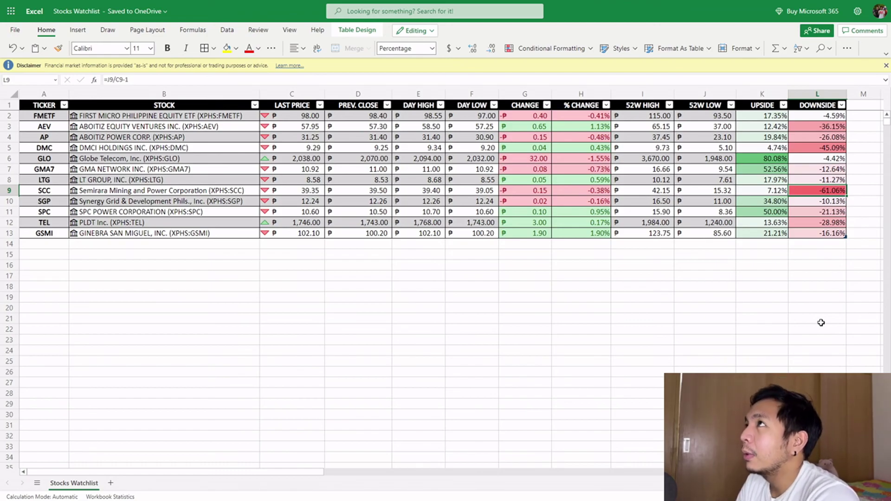
Compare the UPSIDE and DOWNSIDE formulas of the SCC row.
{"action": "key", "text": "Left"}
{"action": "key", "text": "Left"}
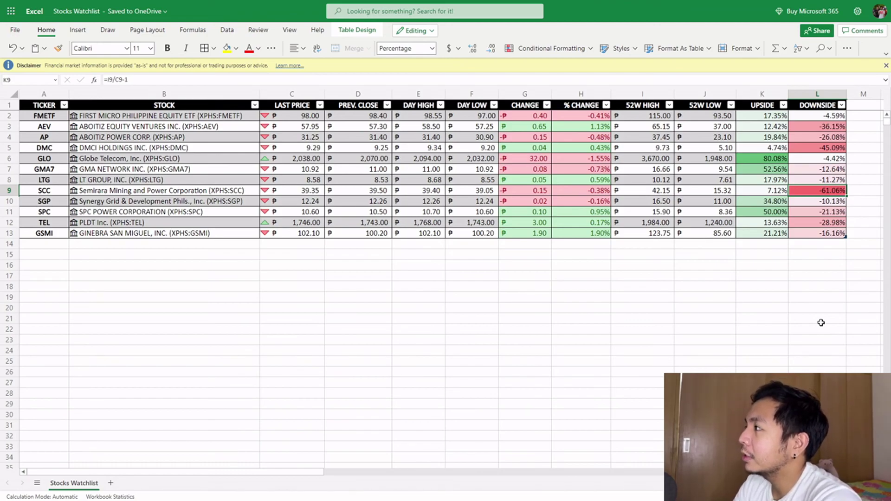
{"action": "key", "text": "Right"}
{"action": "key", "text": "Right"}
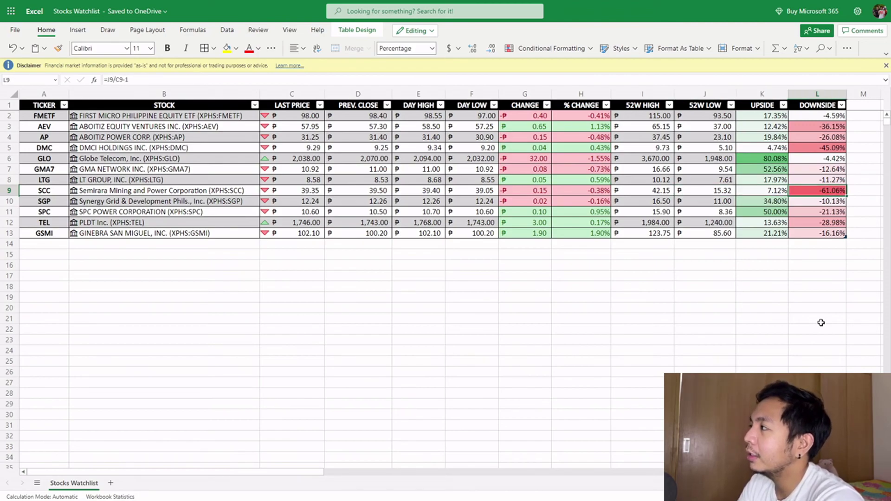
{"action": "key", "text": "Left"}
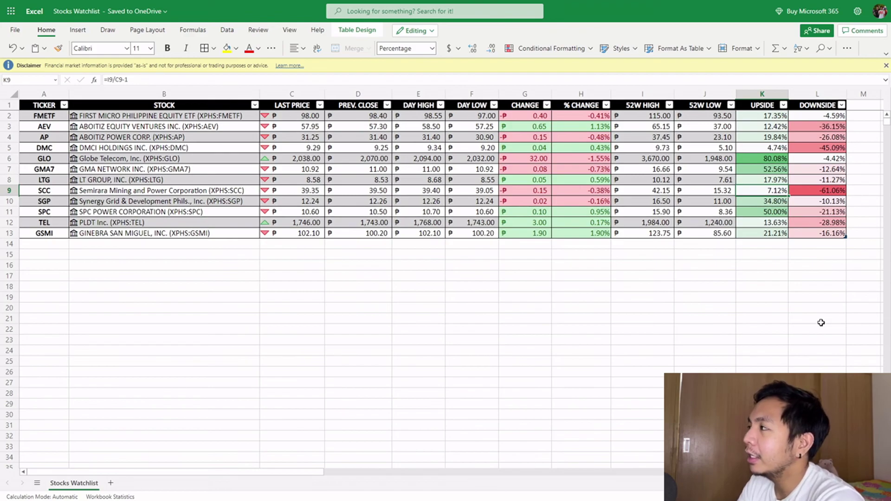
Go from the SCC row up to the UPSIDE value of GLO and trace that row back to its ticker.
{"action": "key", "text": "Right"}
{"action": "key", "text": "Left"}
{"action": "key", "text": "Up"}
{"action": "key", "text": "Up"}
{"action": "key", "text": "Up"}
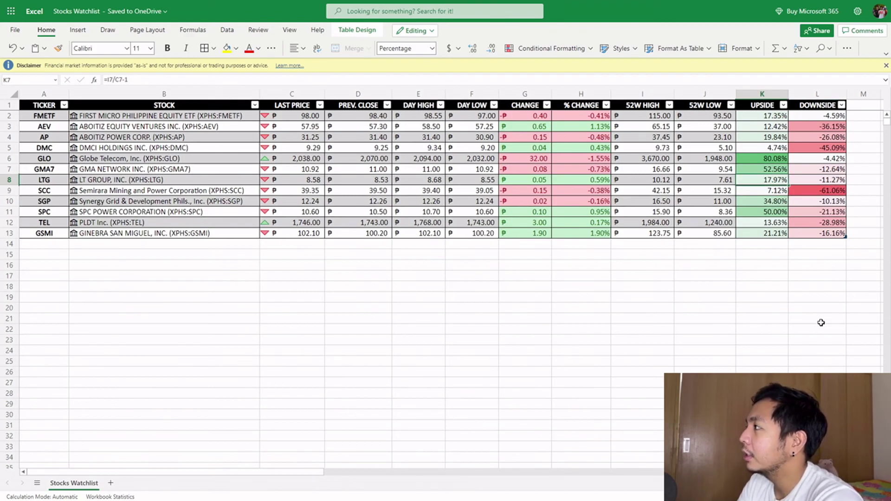
{"action": "key", "text": "Left"}
{"action": "key", "text": "Left"}
{"action": "key", "text": "Left"}
{"action": "key", "text": "Left"}
{"action": "key", "text": "Left"}
{"action": "key", "text": "Left"}
{"action": "key", "text": "Left"}
{"action": "key", "text": "Left"}
{"action": "key", "text": "Left"}
{"action": "key", "text": "Left"}
Examine the GLO row from its ticker through the price and change columns to the 52W LOW value.
{"action": "key", "text": "Right"}
{"action": "key", "text": "Right"}
{"action": "key", "text": "Right"}
{"action": "key", "text": "Right"}
{"action": "key", "text": "Right"}
{"action": "key", "text": "Right"}
{"action": "key", "text": "Right"}
{"action": "key", "text": "Right"}
{"action": "key", "text": "Right"}
{"action": "key", "text": "Right"}
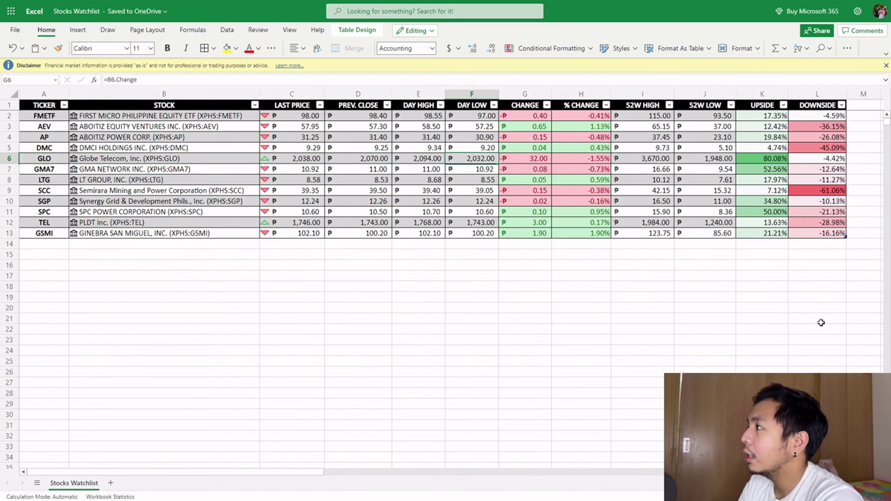
{"action": "key", "text": "Left"}
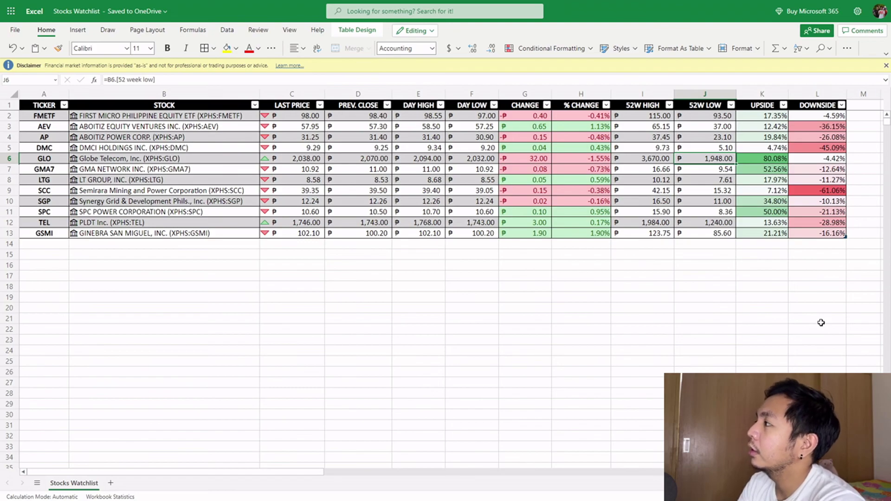
Compare the DOWNSIDE and UPSIDE formulas of GLO with its 52W LOW and 52W HIGH values.
{"action": "key", "text": "Right"}
{"action": "key", "text": "Right"}
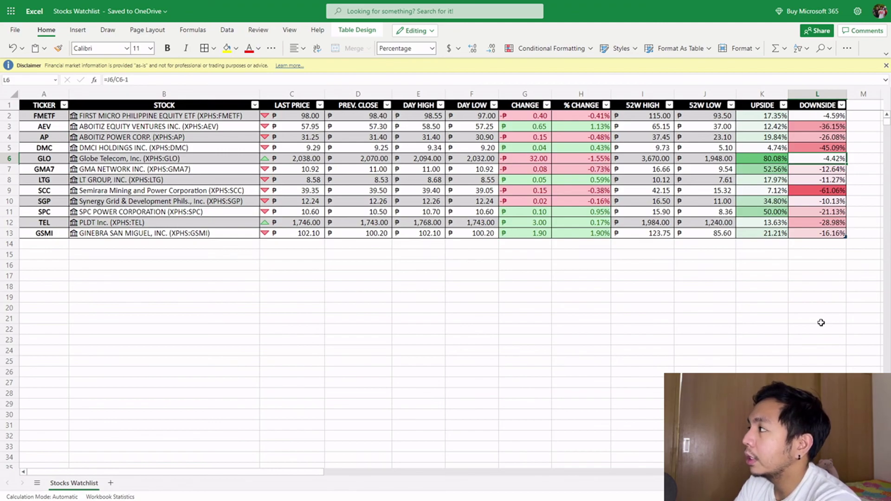
{"action": "key", "text": "Left"}
{"action": "key", "text": "Left"}
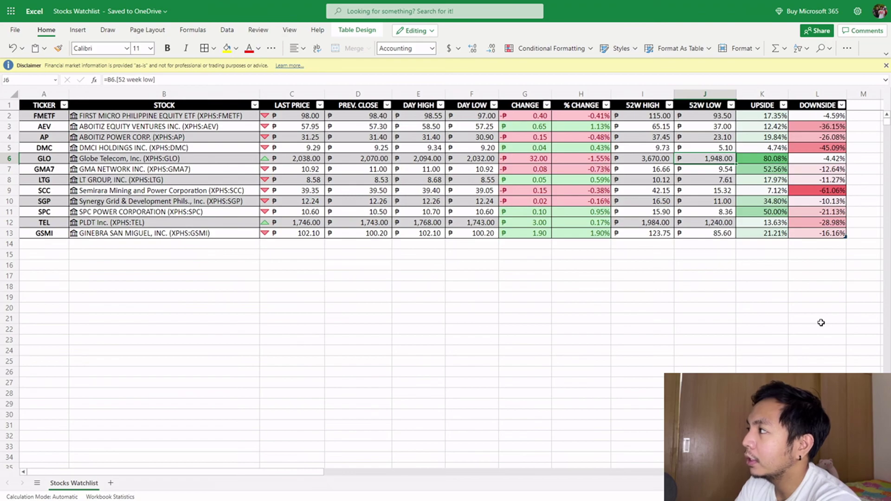
{"action": "key", "text": "Right"}
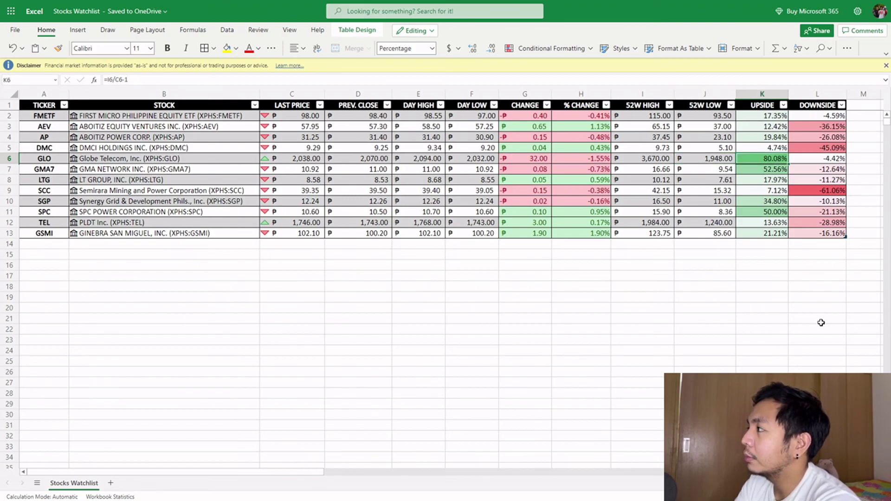
{"action": "key", "text": "Down"}
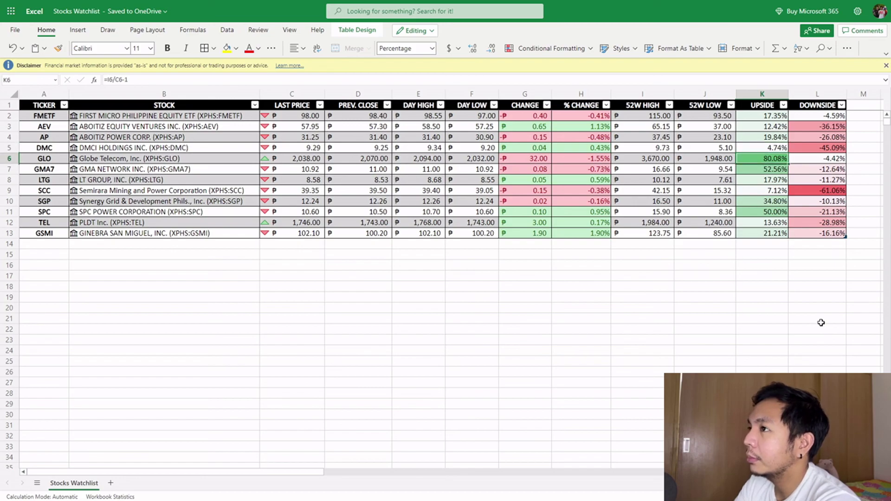
{"action": "key", "text": "Left"}
{"action": "key", "text": "Left"}
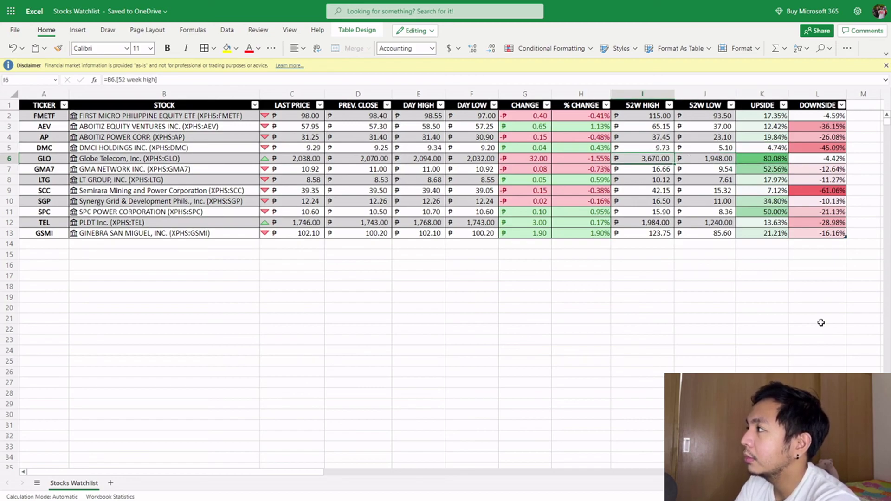